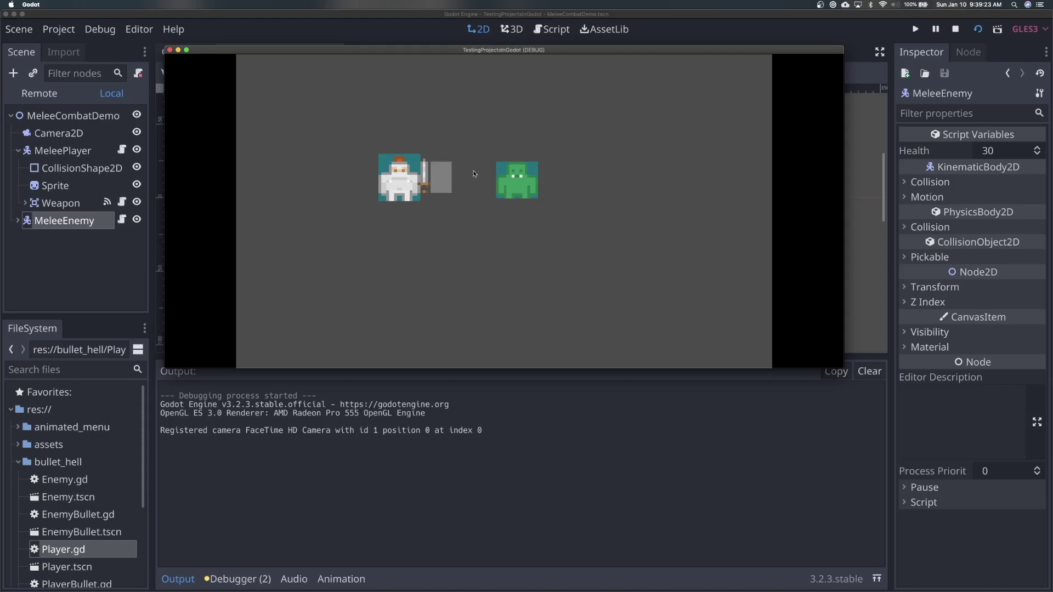
Step: Walk the player right to the green enemy and swing the sword until the enemy disappears
left_click(474, 174)
key("Right")
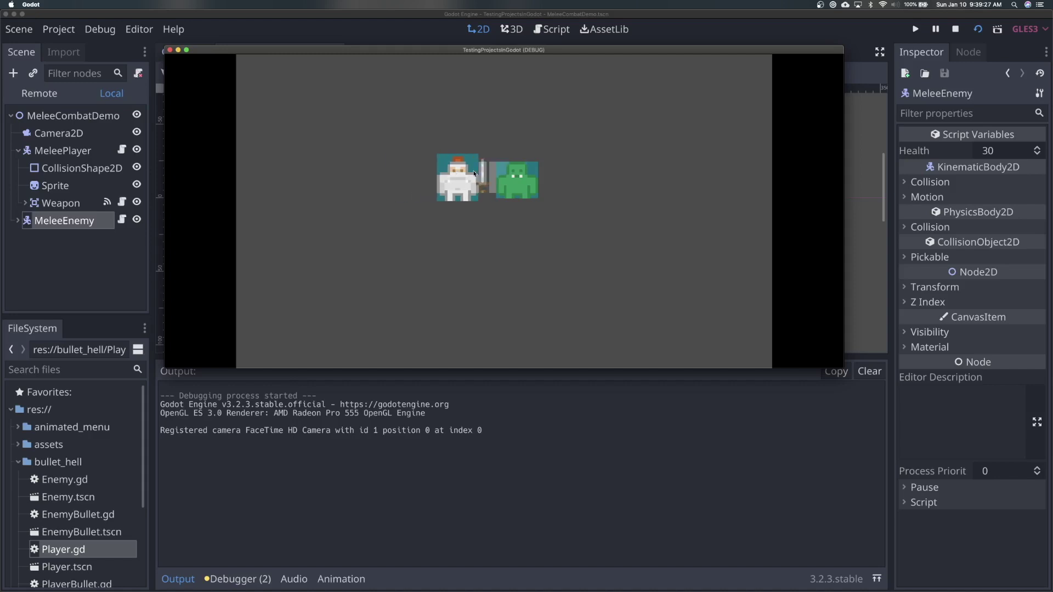
left_click(474, 174)
left_click(470, 188)
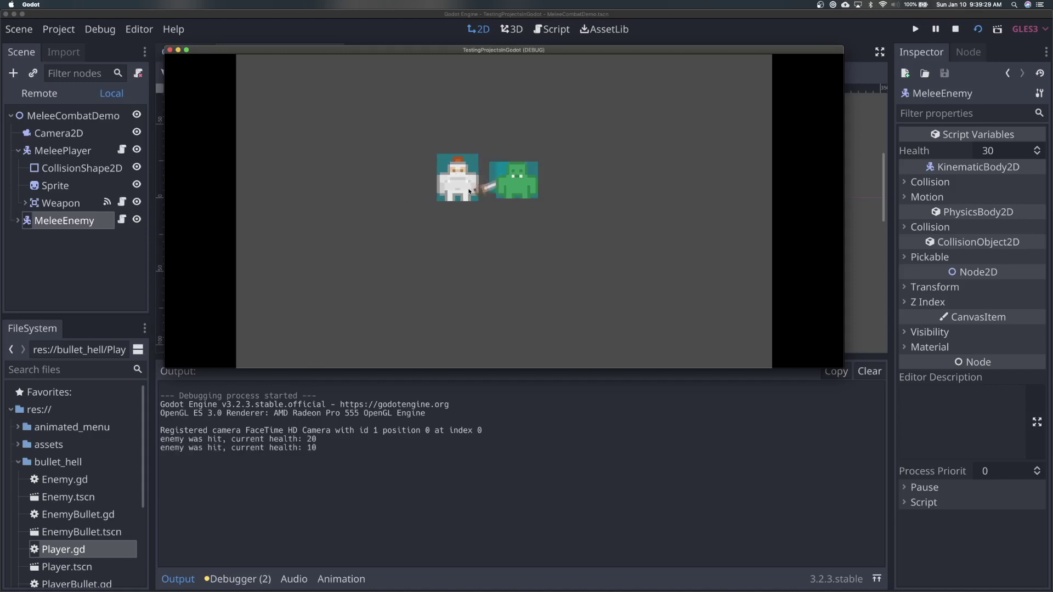
left_click(461, 239)
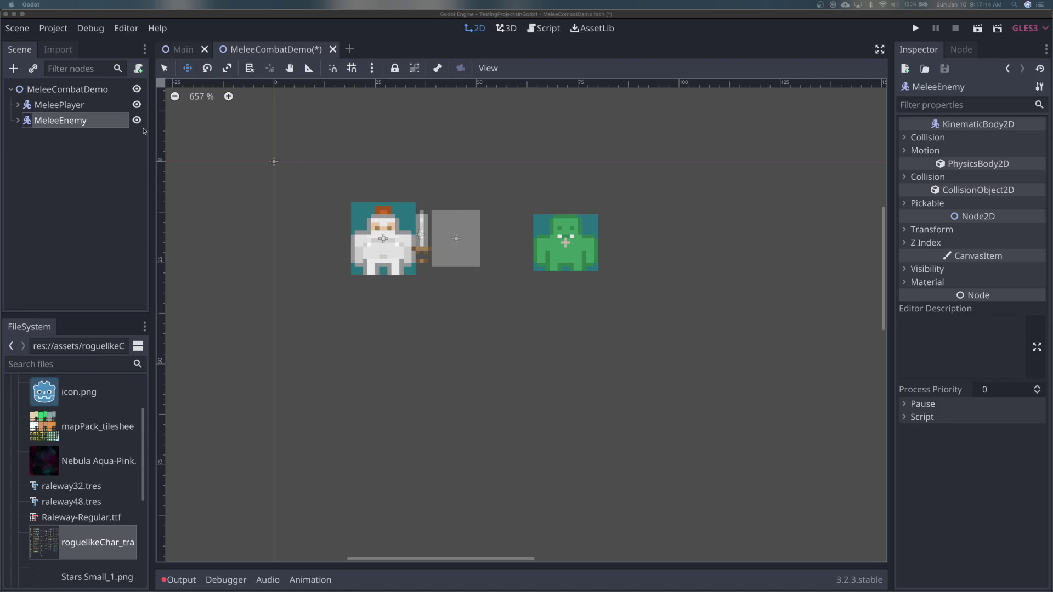
Step: Expand MeleePlayer and inspect its CollisionShape2D and its Sprite with an 18×18 texture region
left_click(74, 104)
left_click(74, 122)
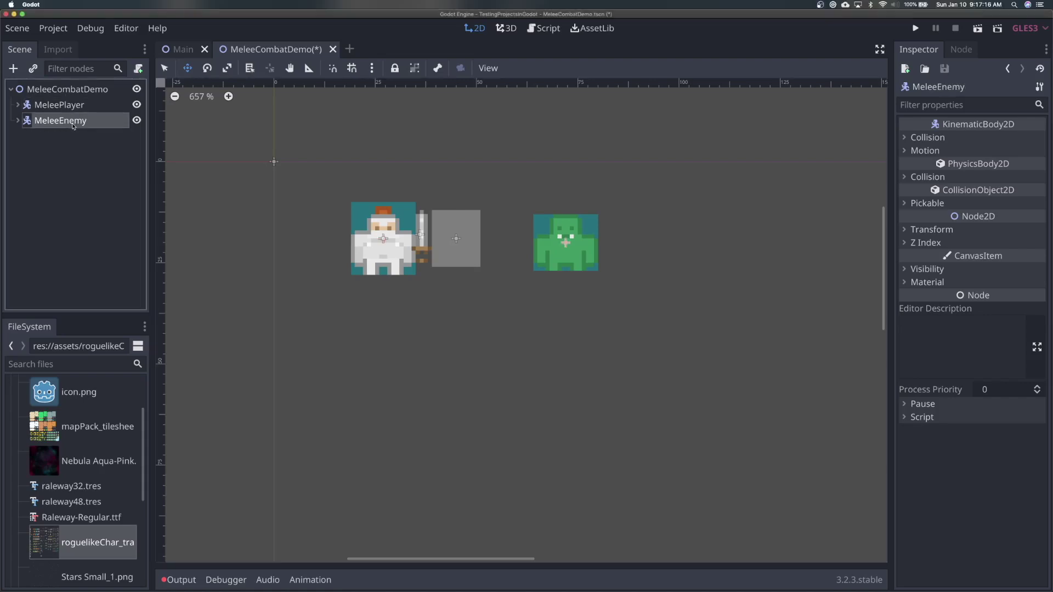
left_click(19, 105)
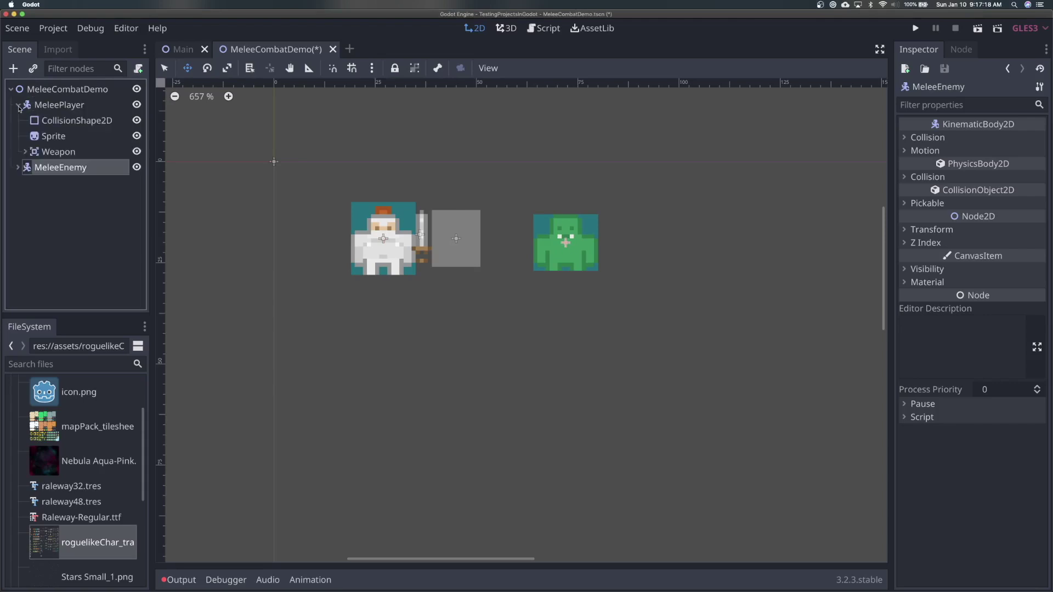
left_click(75, 122)
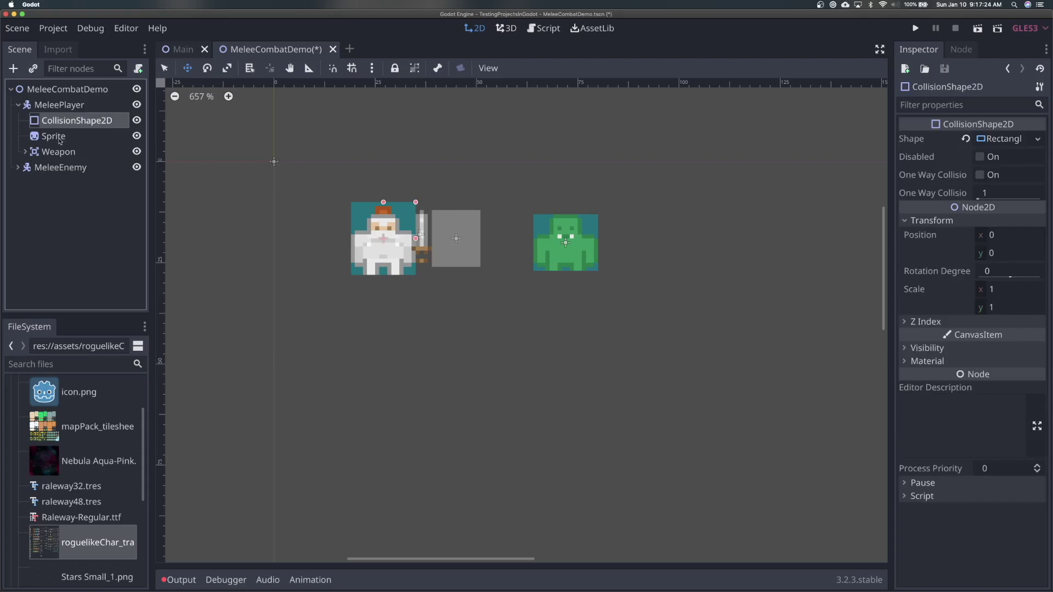
left_click(60, 140)
Step: Select the Weapon Area2D to view its monitoring and monitorable properties
scroll(472, 252, "up", 3)
scroll(473, 252, "up", 1)
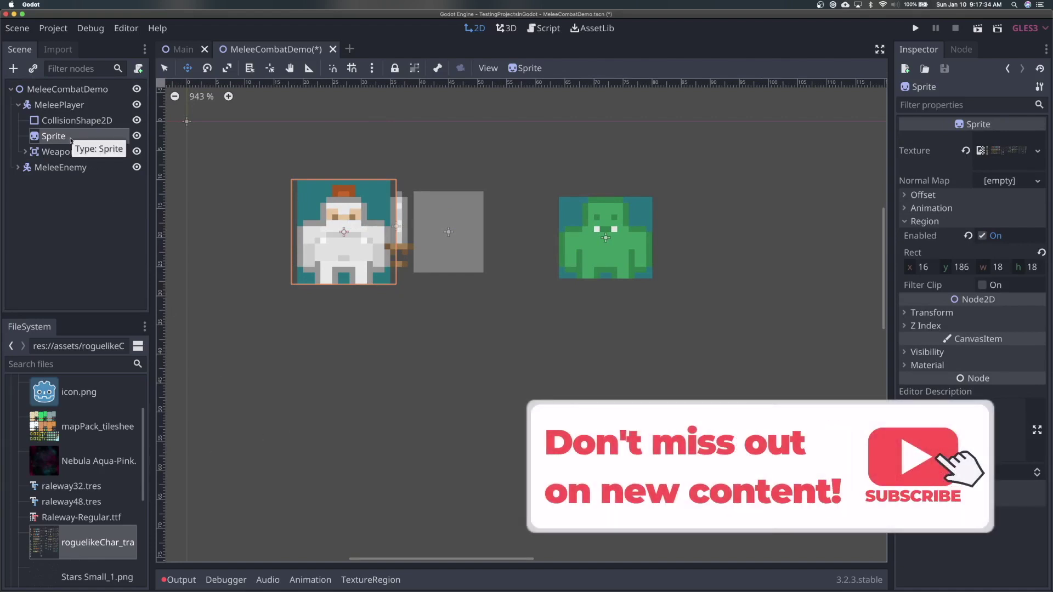
scroll(271, 237, "up", 3)
scroll(271, 237, "up", 1)
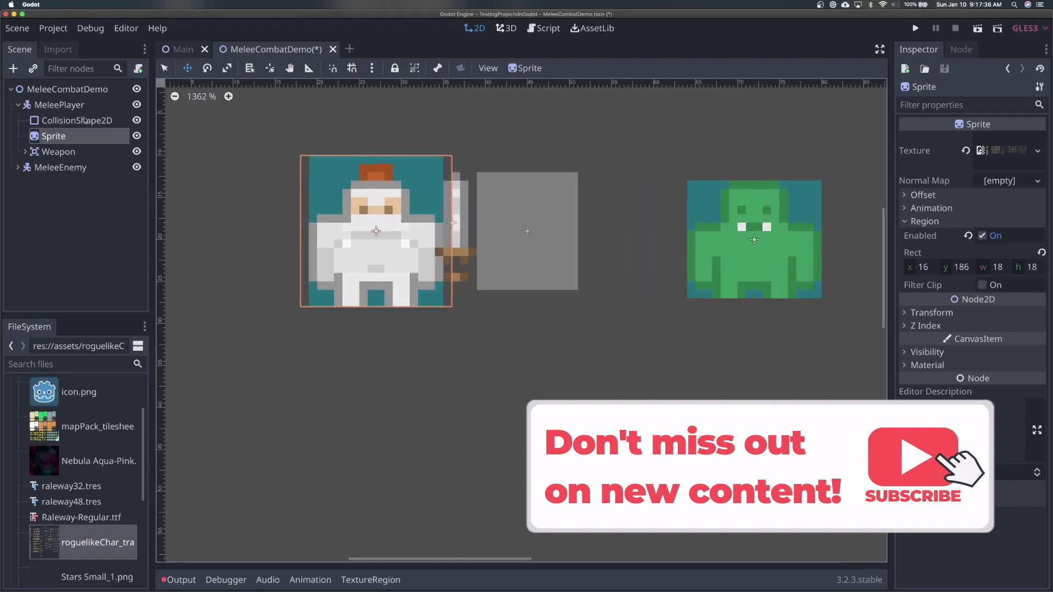
left_click(59, 152)
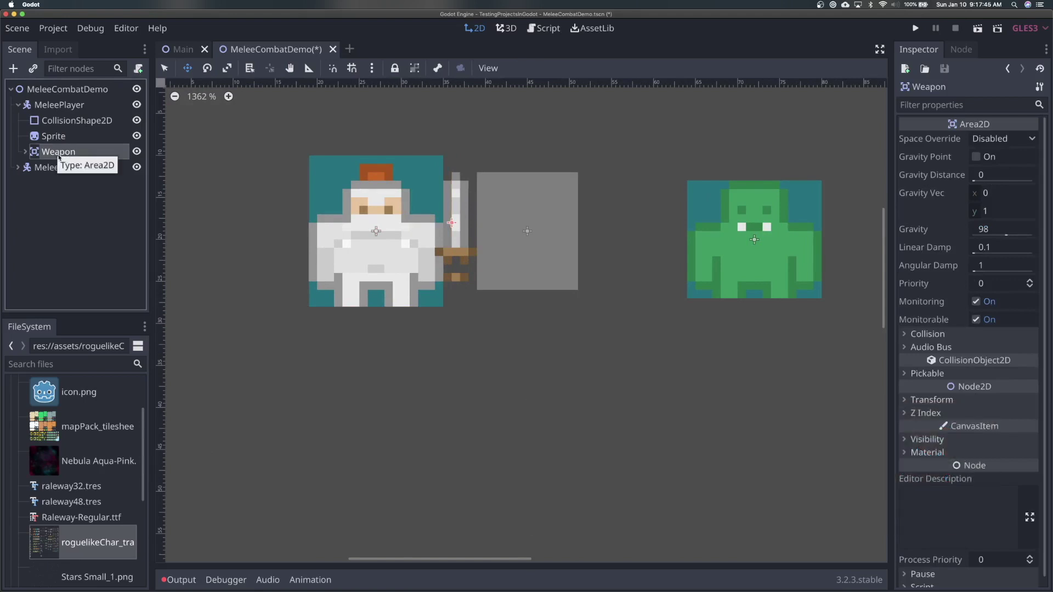
Step: Expand Weapon and compare its 6×14 sword Sprite with its disabled CollisionShape2D, ending on the shape
left_click(24, 152)
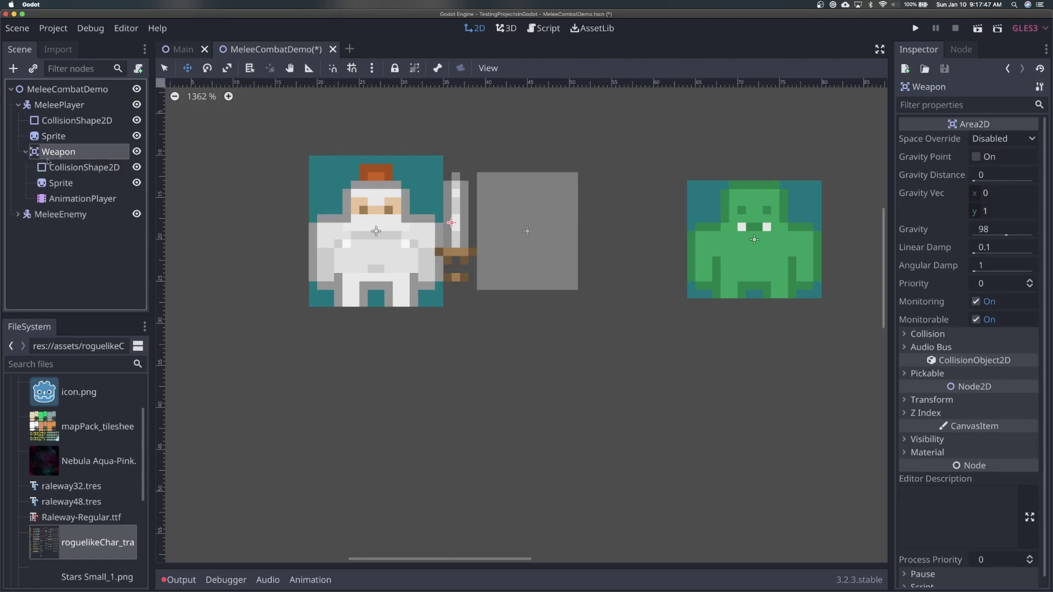
left_click(82, 168)
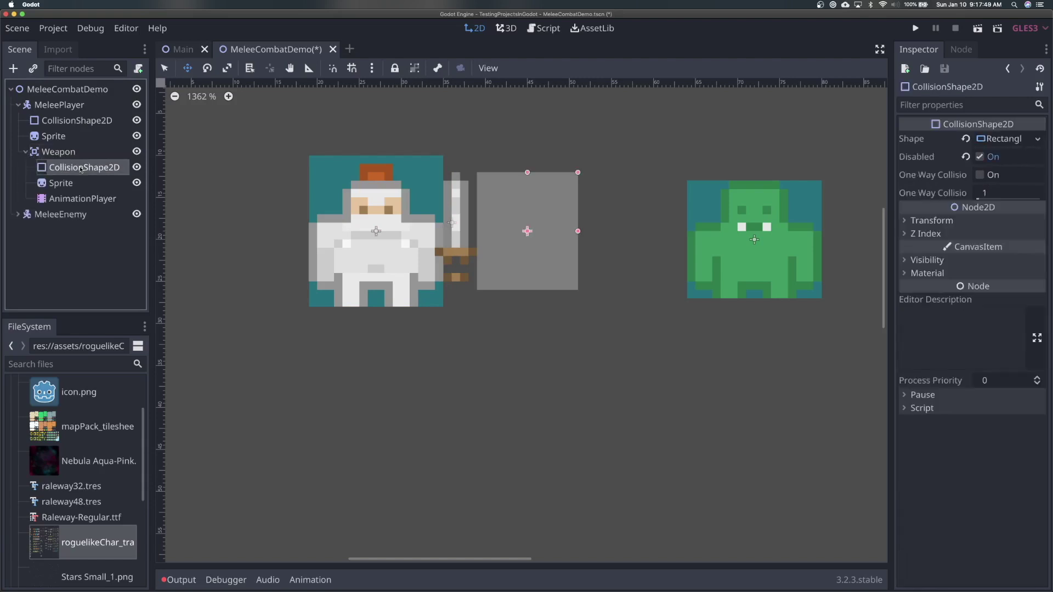
left_click(75, 186)
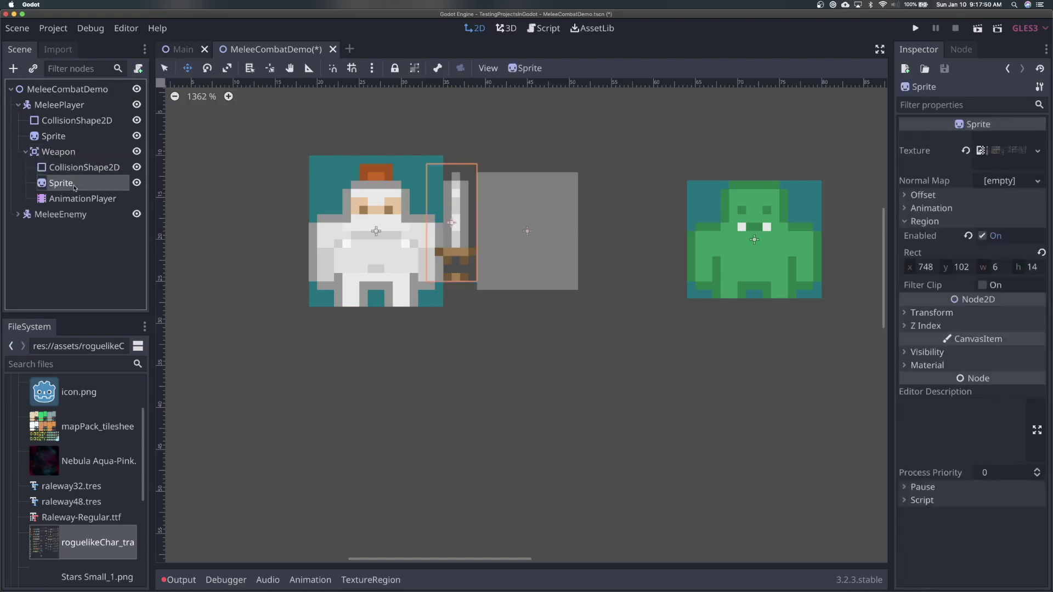
left_click(99, 169)
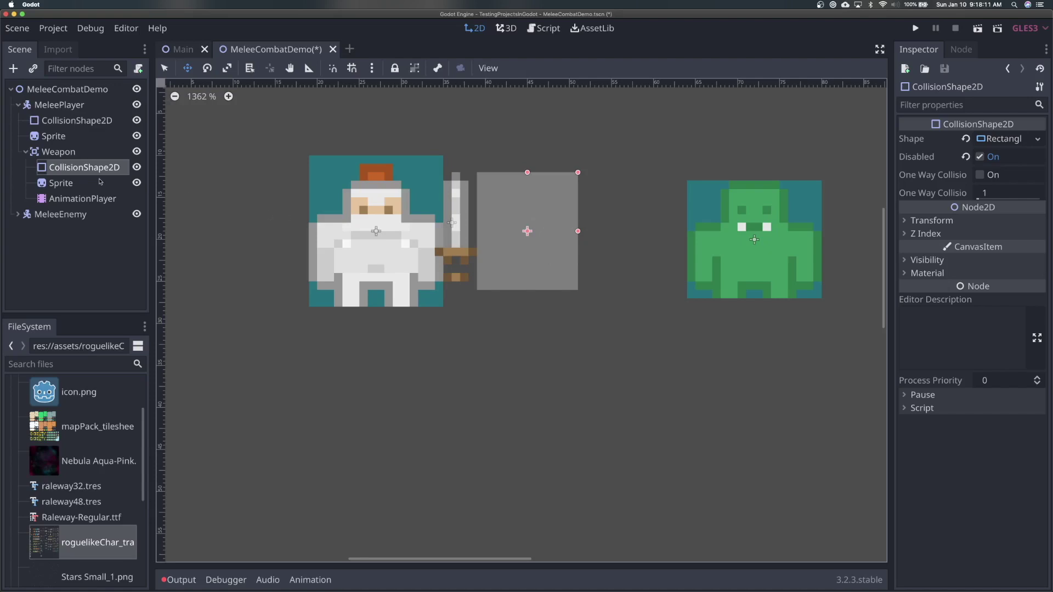
left_click(66, 183)
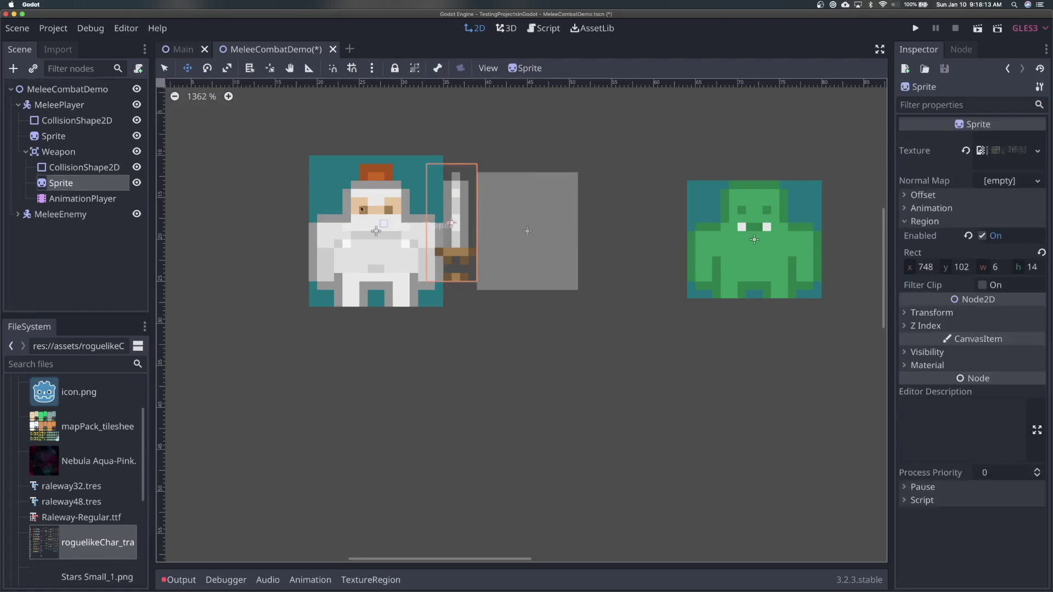
left_click(64, 170)
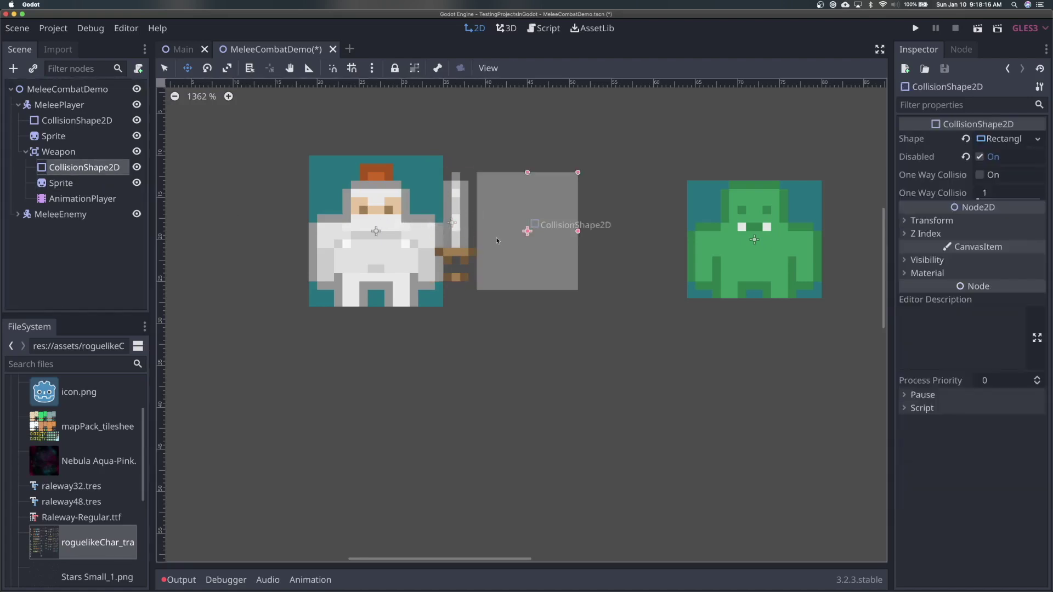
Step: Play the Weapon's swing animation in the AnimationPlayer from the start
left_click(107, 202)
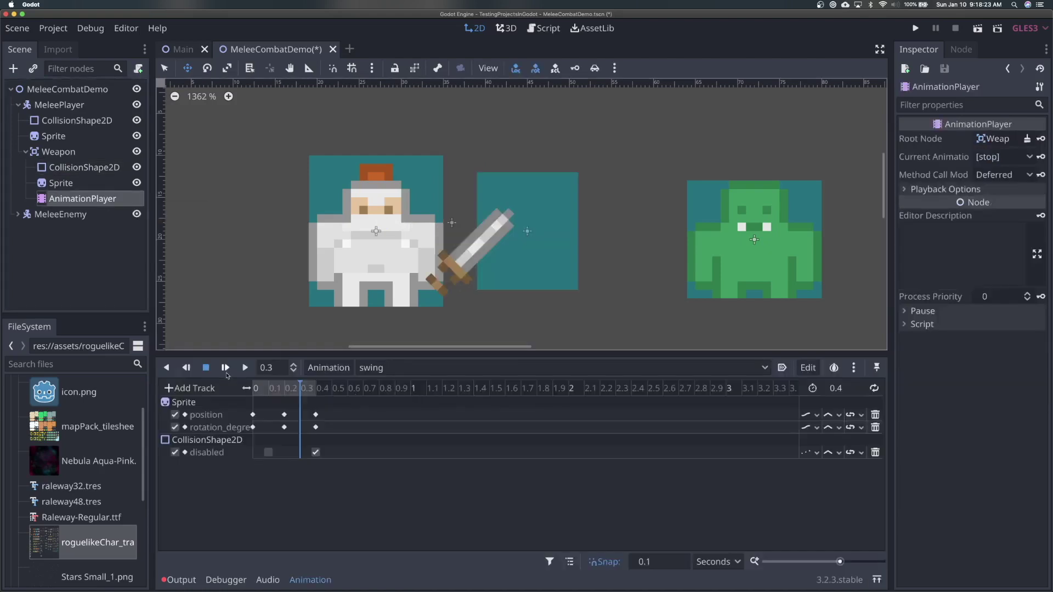
left_click(225, 368)
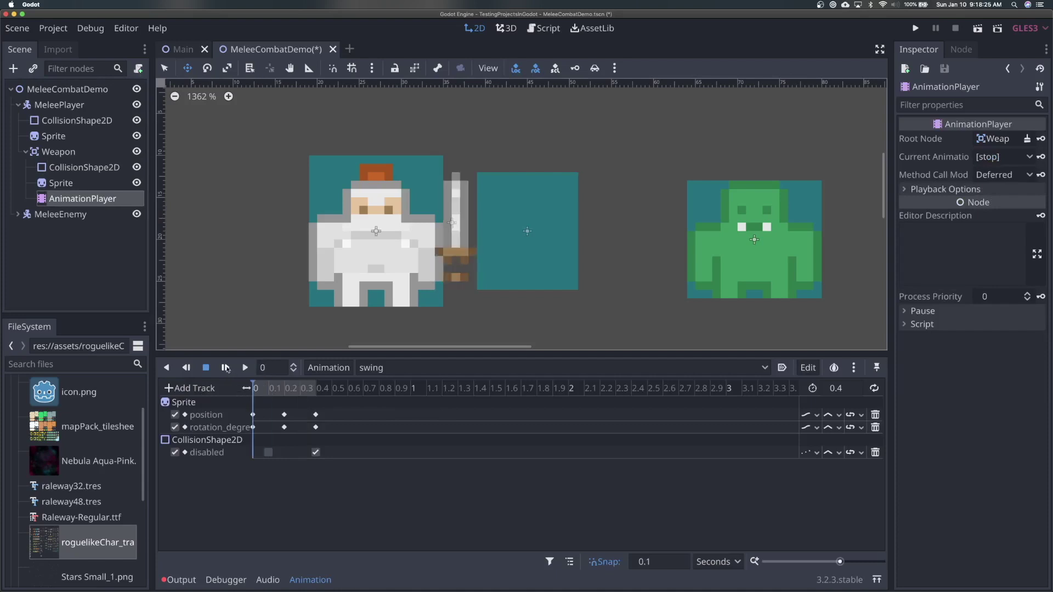
left_click(225, 368)
left_click(226, 368)
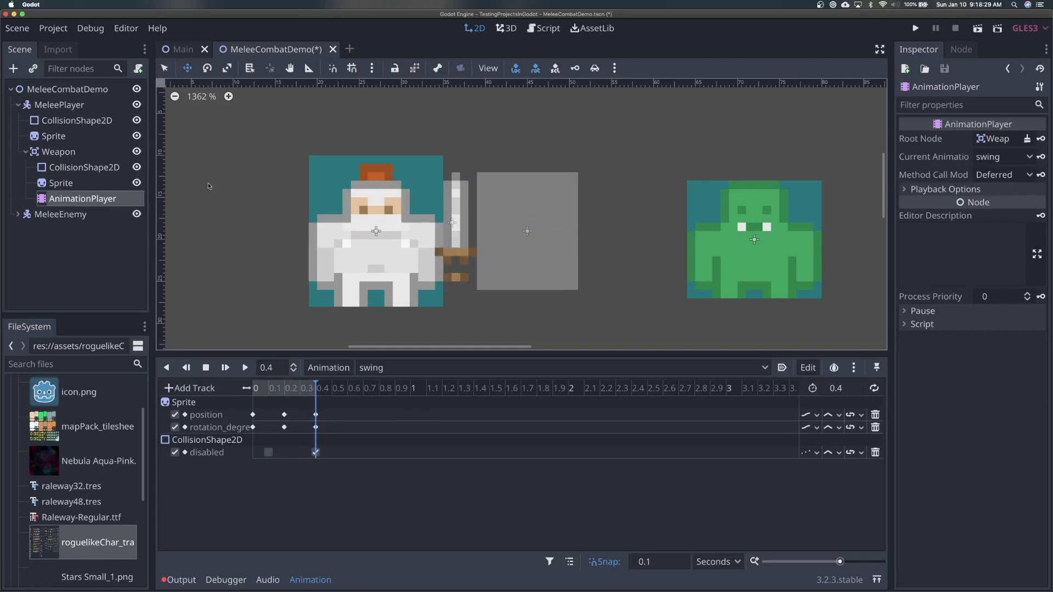
Step: At 0.2 s, select the weapon's CollisionShape2D and narrow its hitbox rectangle
left_click_drag(274, 391, 280, 392)
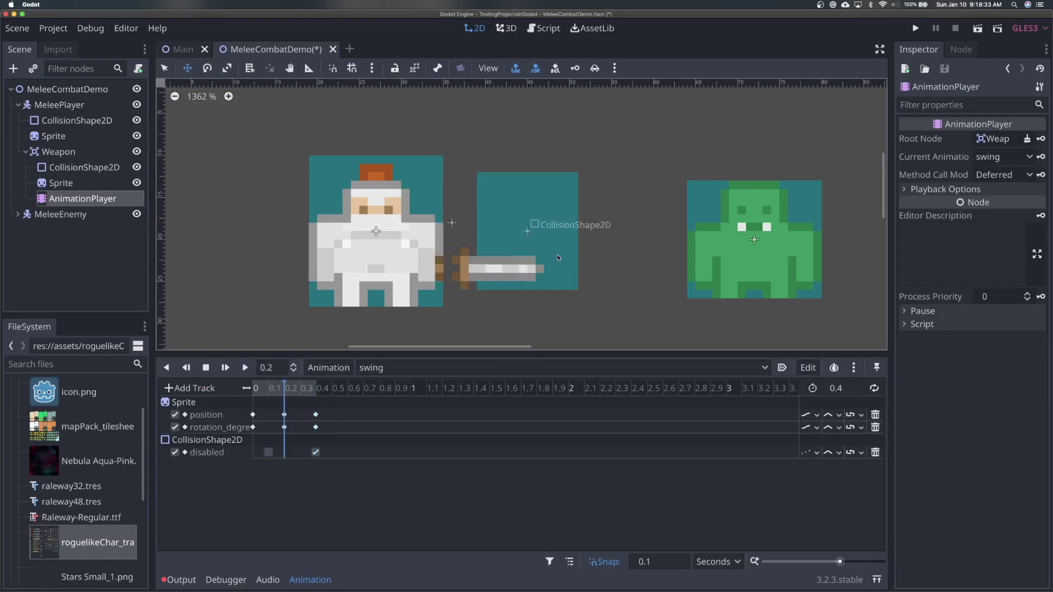
left_click(72, 170)
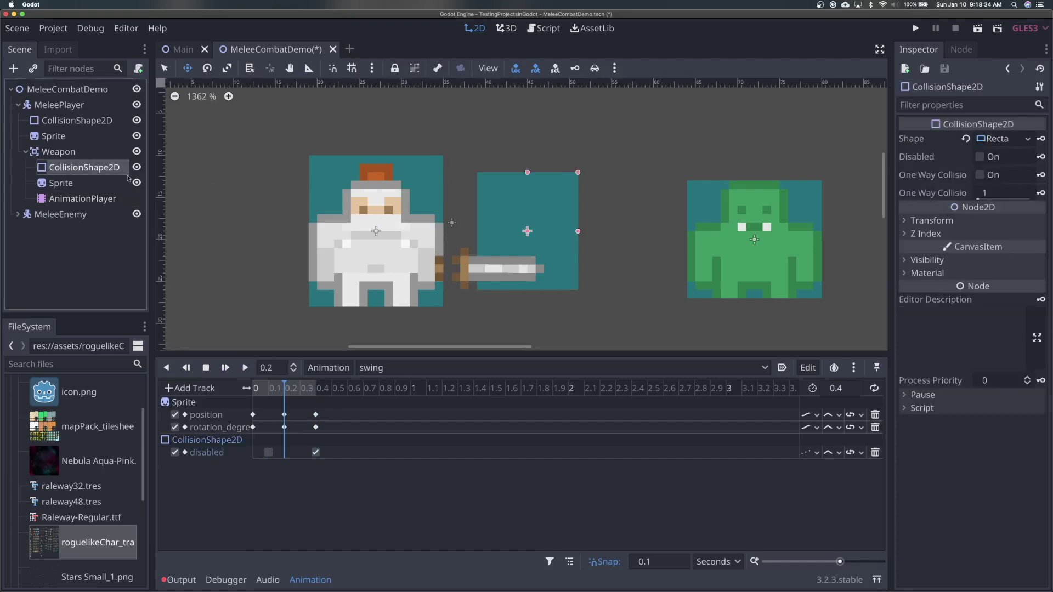
left_click_drag(580, 232, 531, 222)
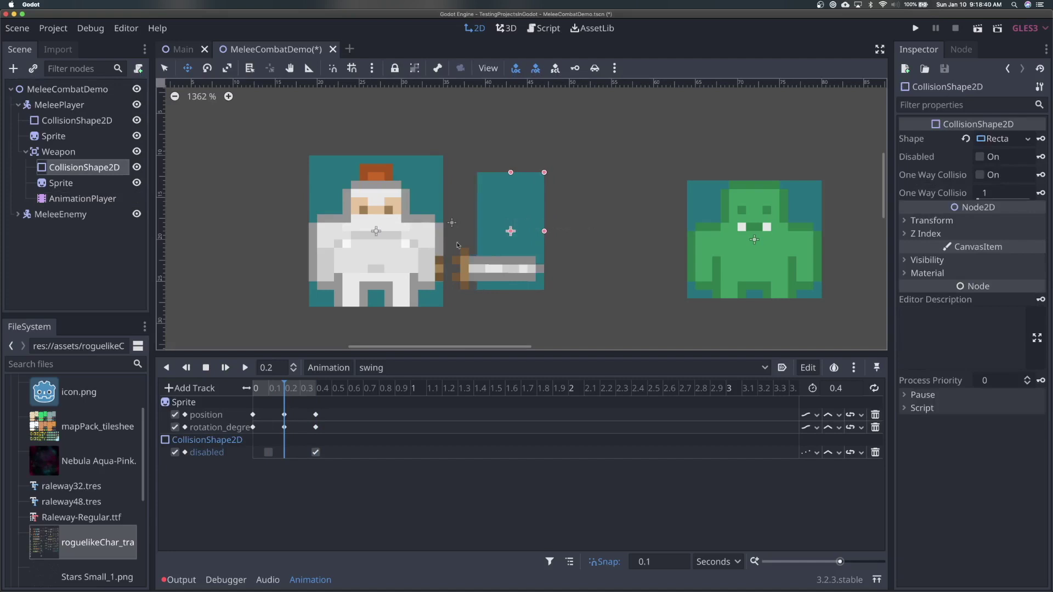
Step: Lower the hitbox's top edge to shorten it, previewing the swing animation before and after
left_click(226, 368)
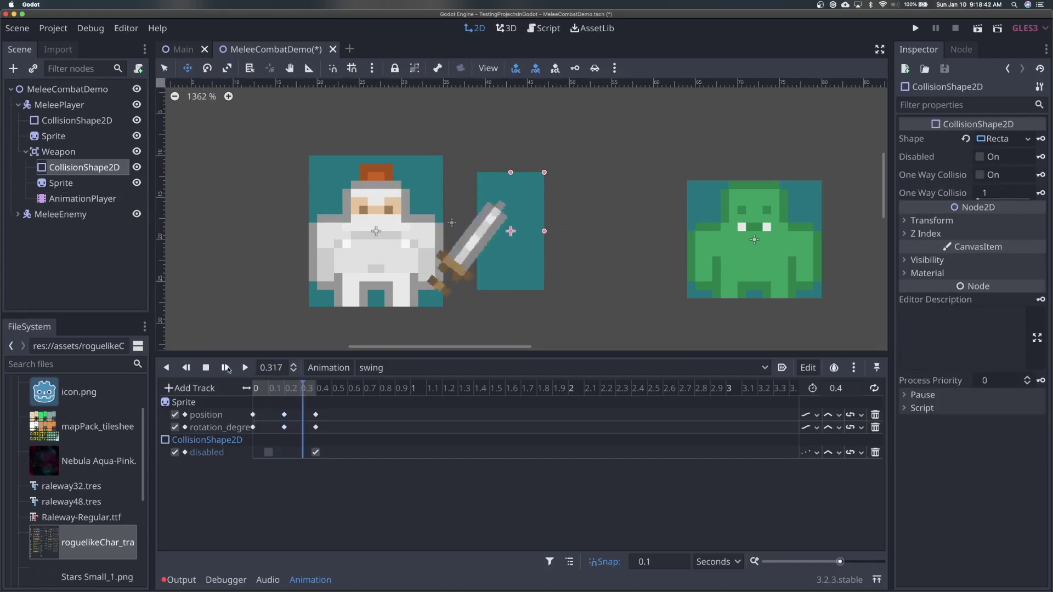
left_click(226, 368)
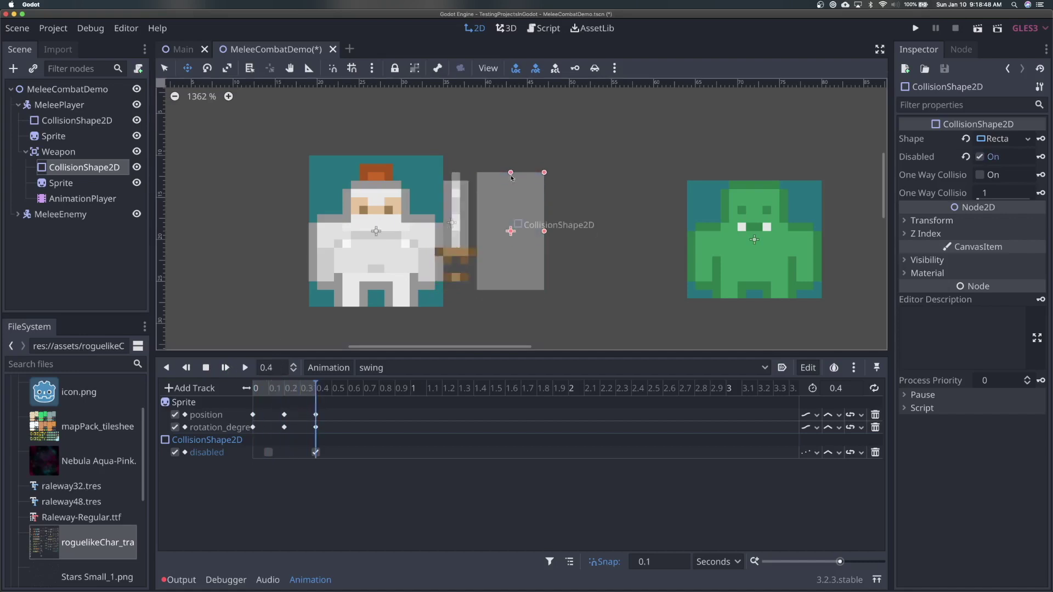
left_click_drag(510, 173, 511, 181)
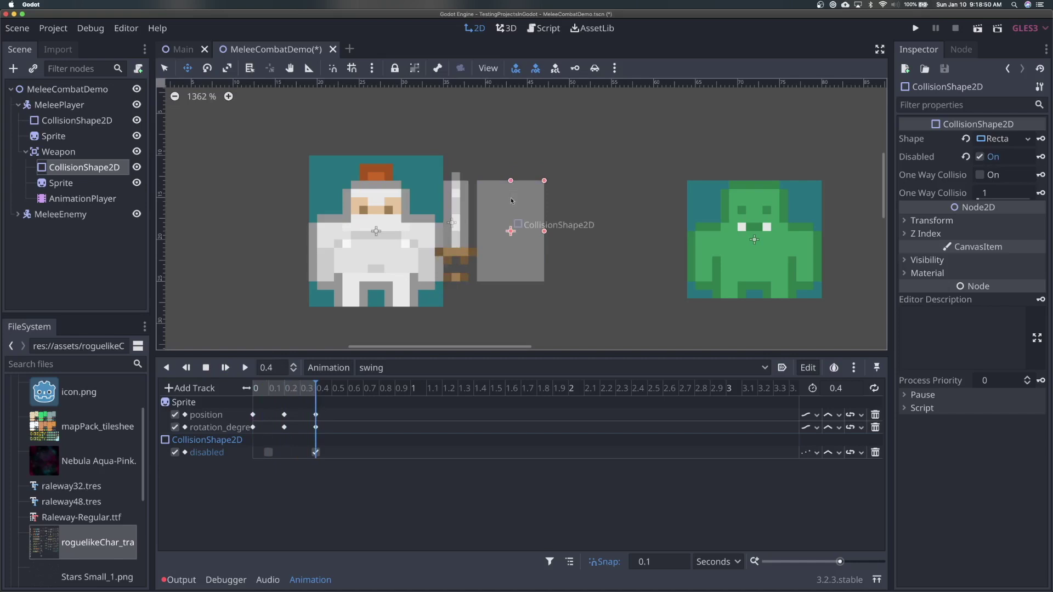
left_click(225, 368)
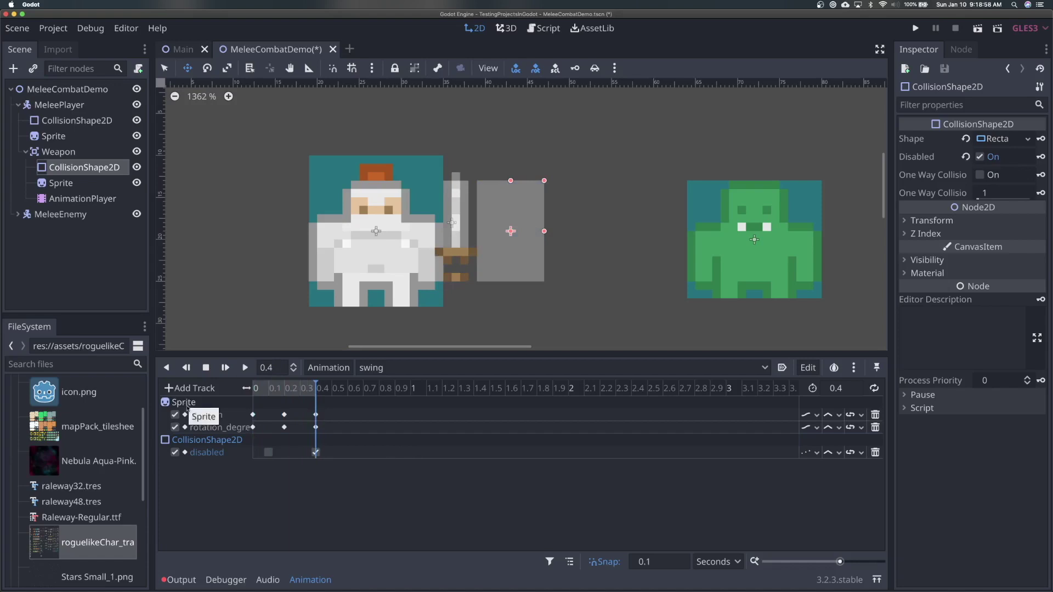
left_click(254, 389)
left_click_drag(254, 389, 322, 393)
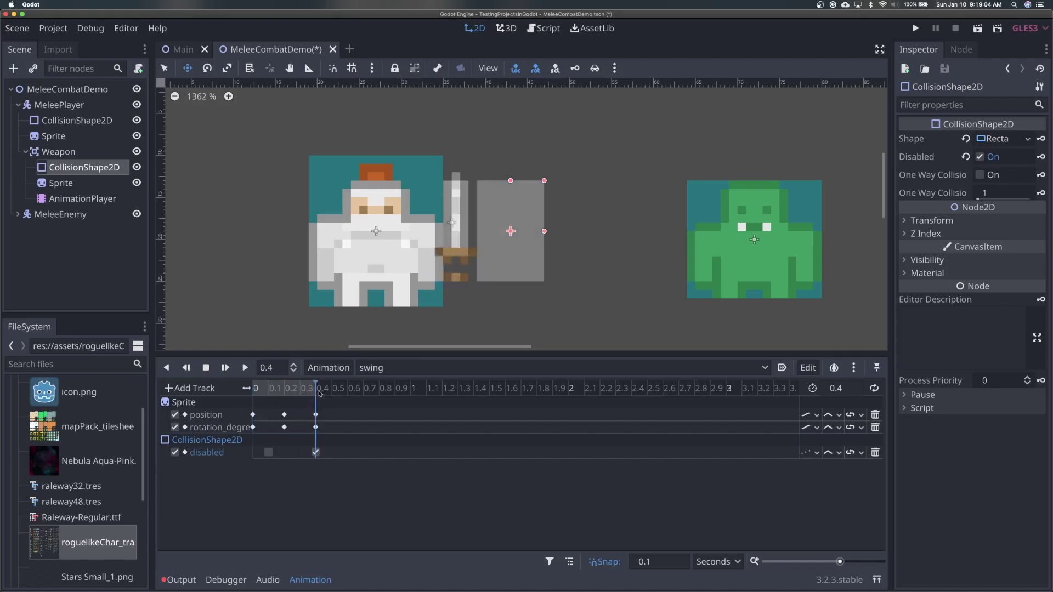
left_click_drag(317, 392, 284, 389)
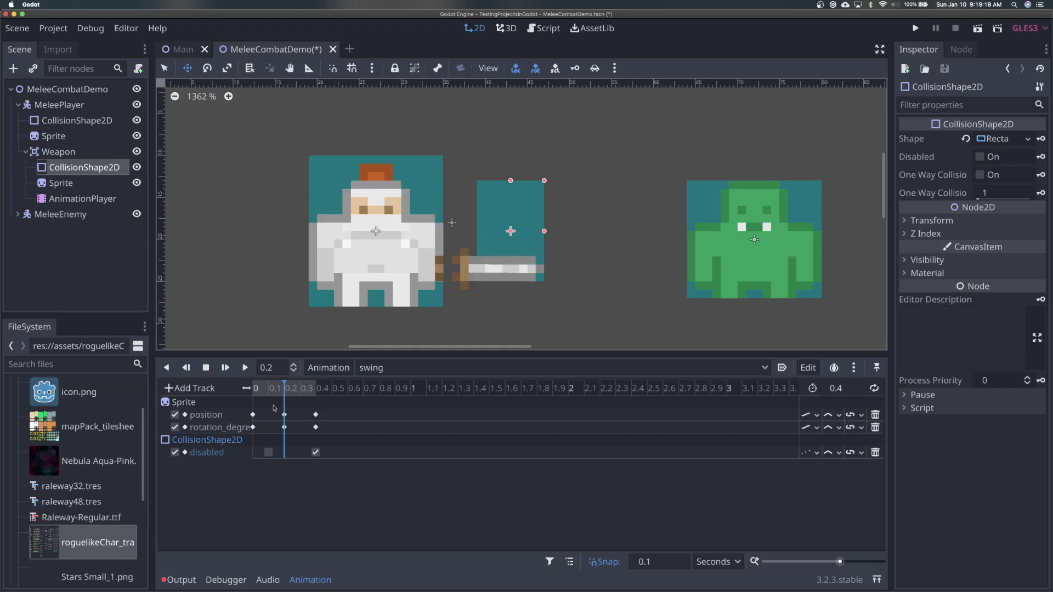
left_click(229, 370)
left_click(226, 370)
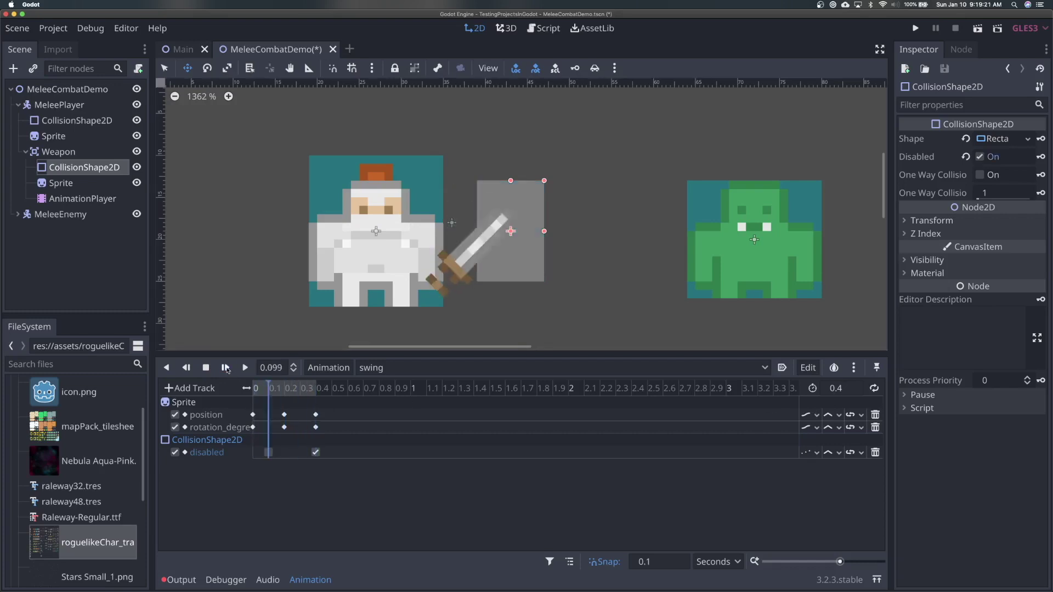
mouse_move(283, 414)
left_mouse_down()
mouse_move(295, 442)
mouse_move(301, 421)
mouse_move(284, 415)
left_mouse_up()
left_click(284, 427, "shift")
left_click_drag(285, 428, 274, 428)
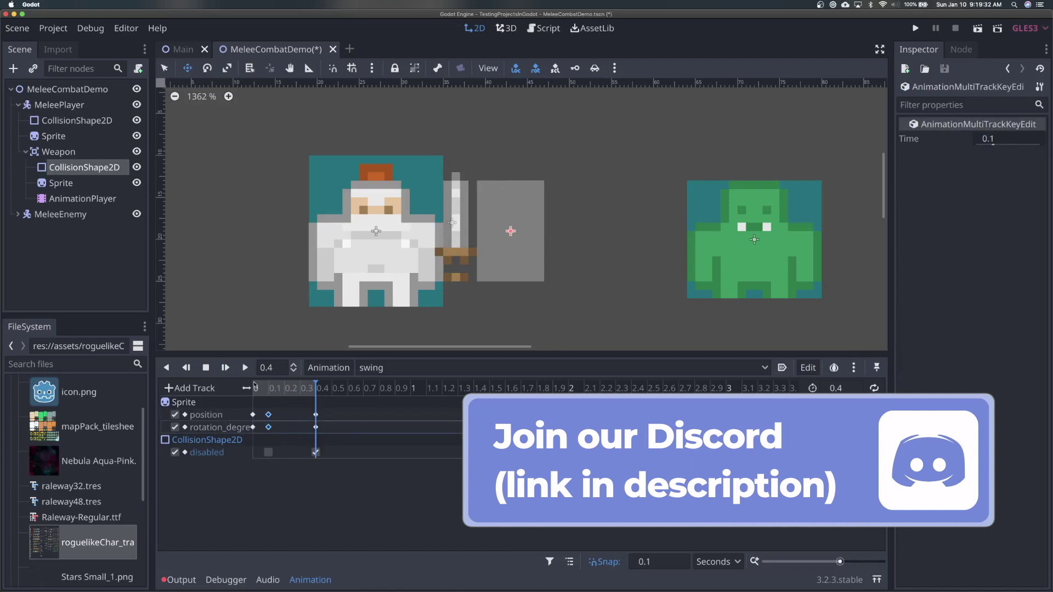
left_click(226, 368)
left_click(226, 367)
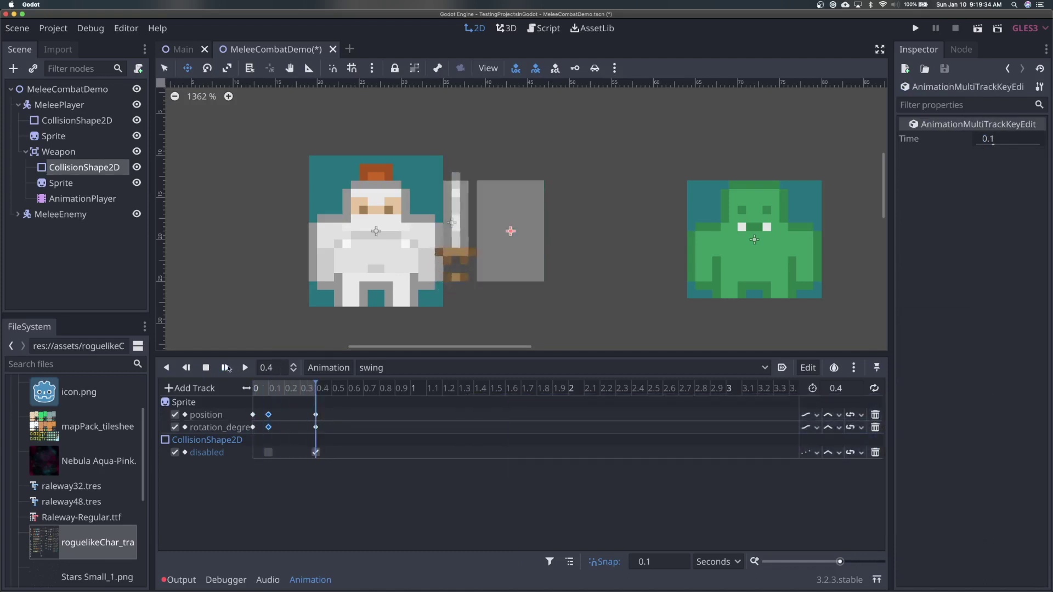
left_click(228, 367)
left_click(227, 368)
left_click_drag(269, 427, 279, 429)
left_click(226, 368)
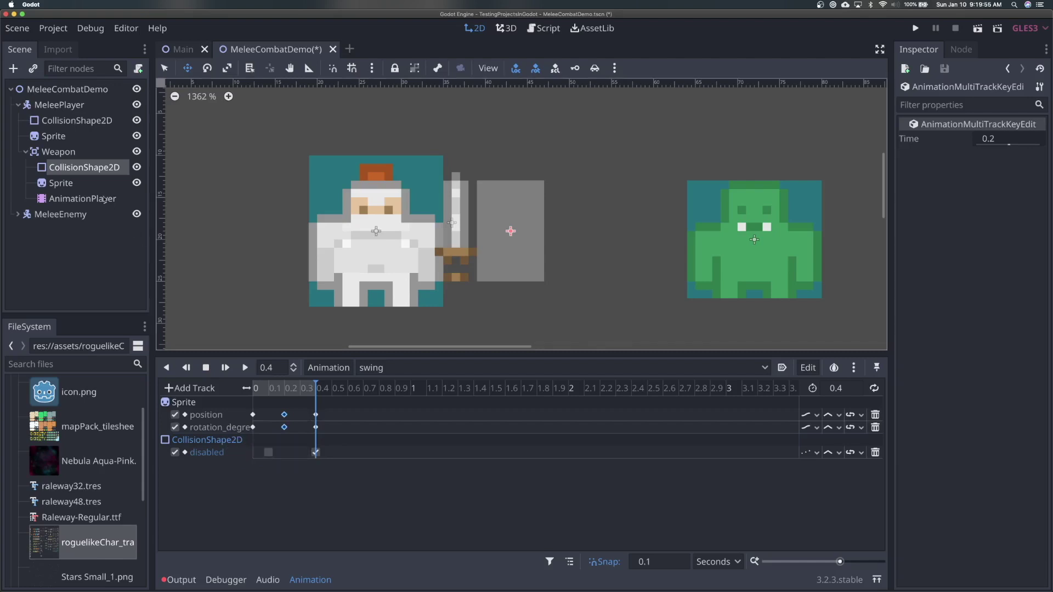
left_click(92, 168)
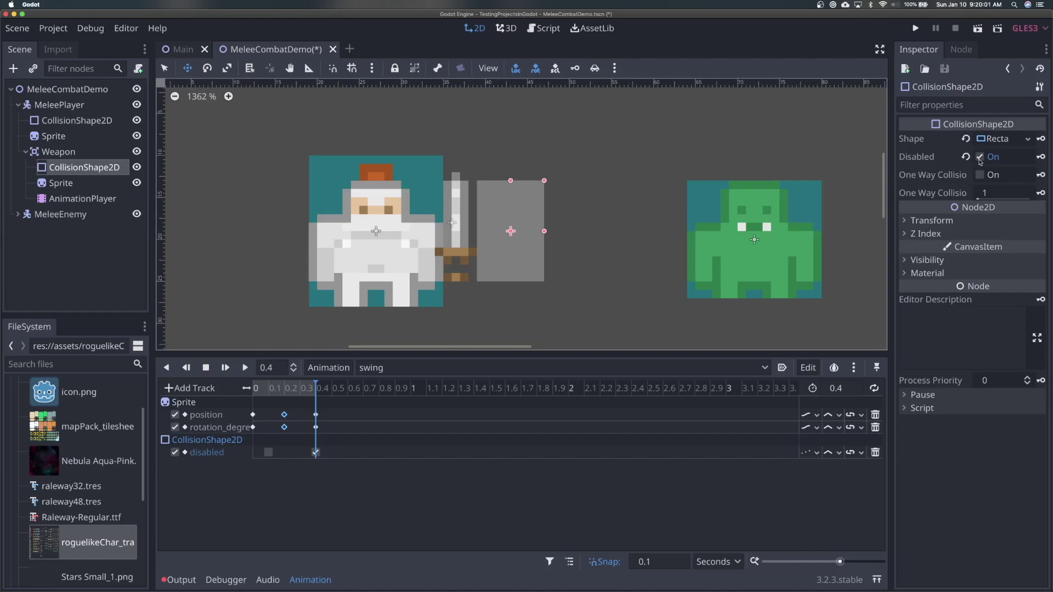
left_click(271, 453)
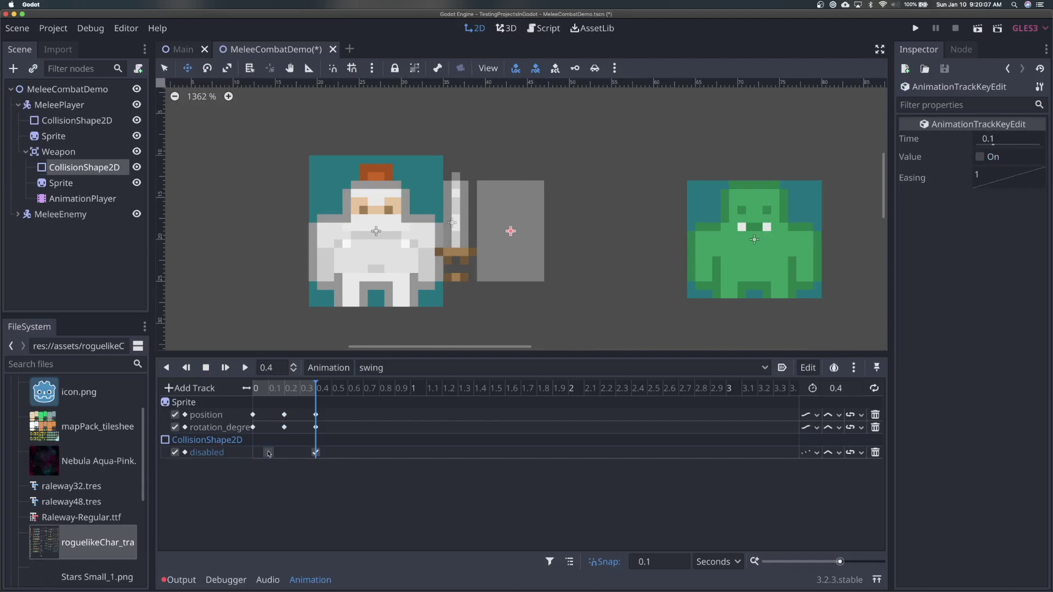
left_click(256, 390)
left_click(264, 390)
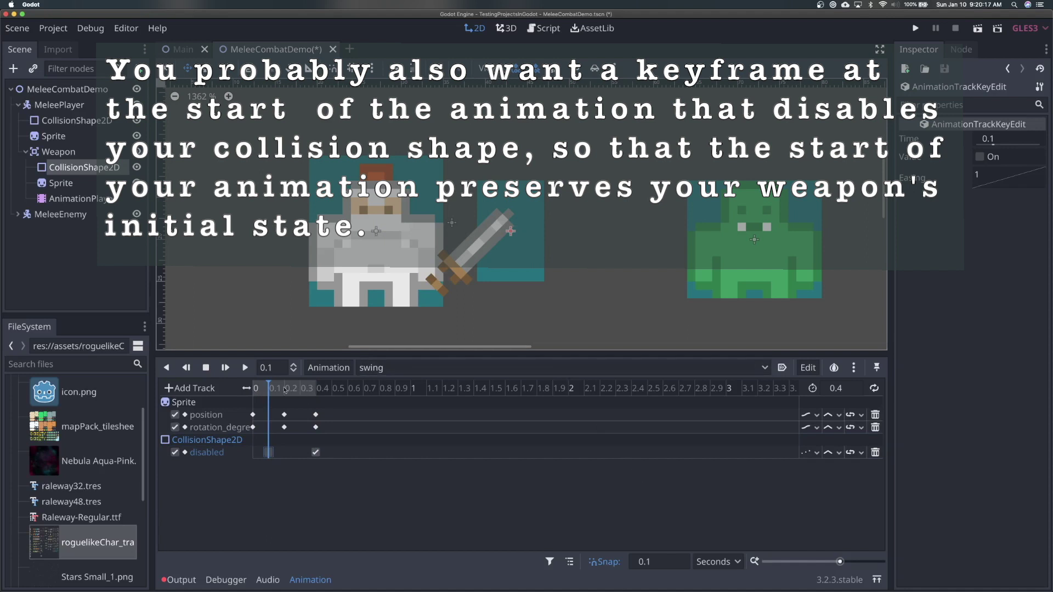
left_click(260, 390)
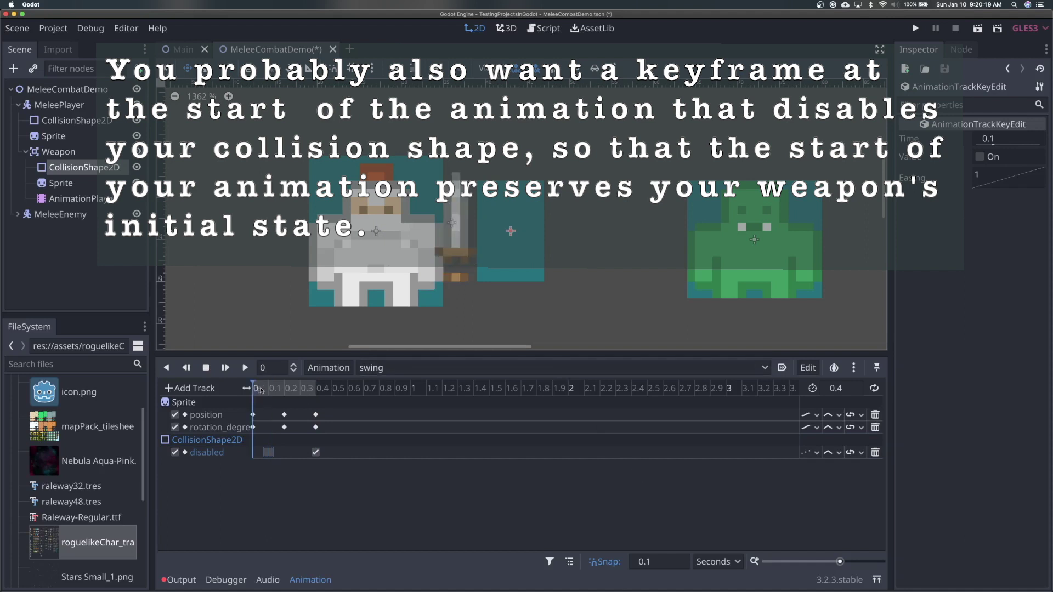
left_click(272, 390)
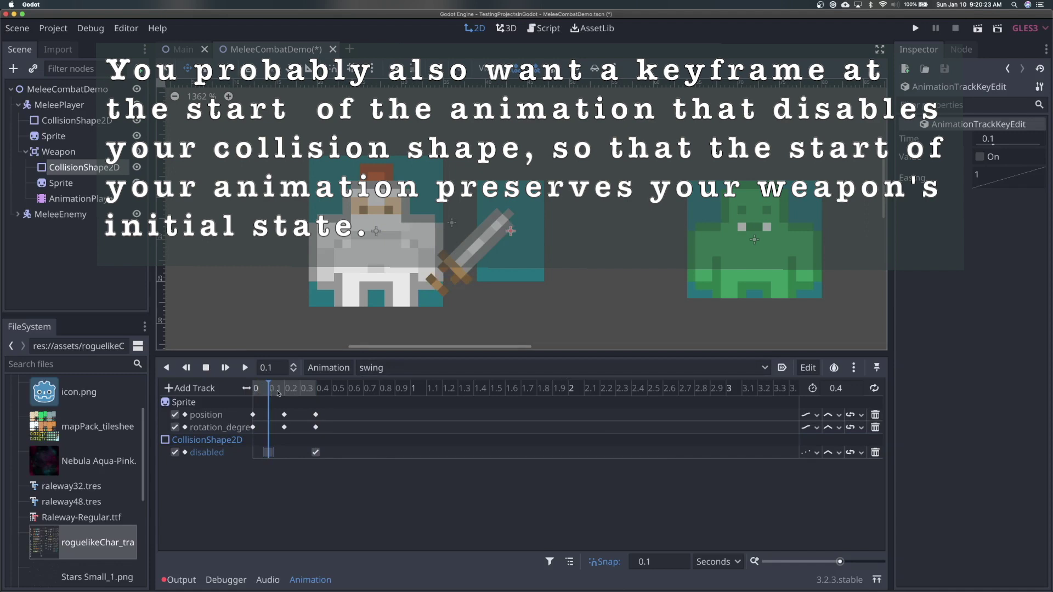
left_click(283, 390)
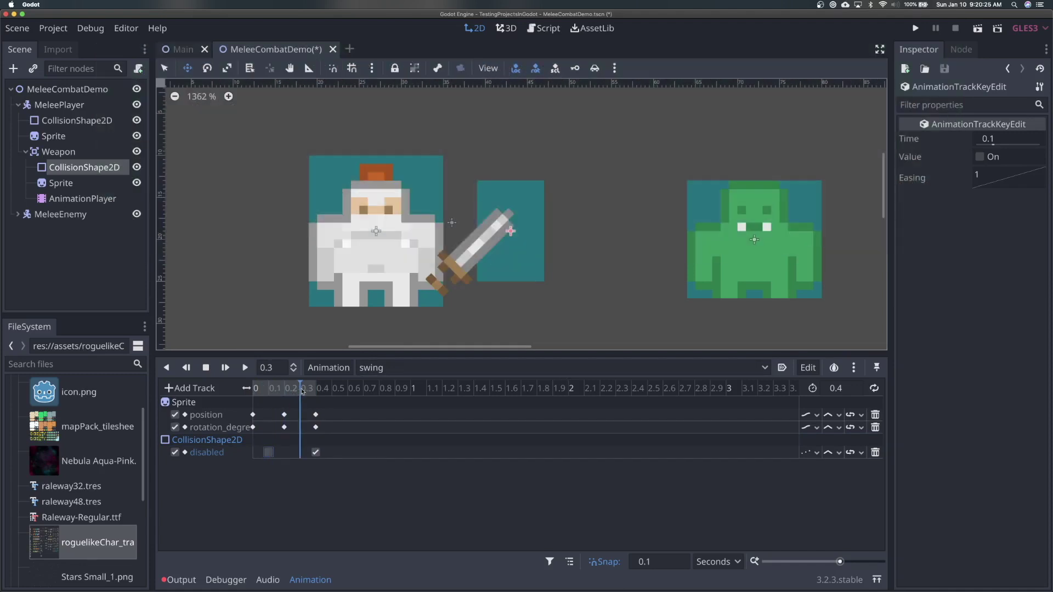
left_click(309, 391)
left_click_drag(309, 392, 273, 392)
left_click(286, 393)
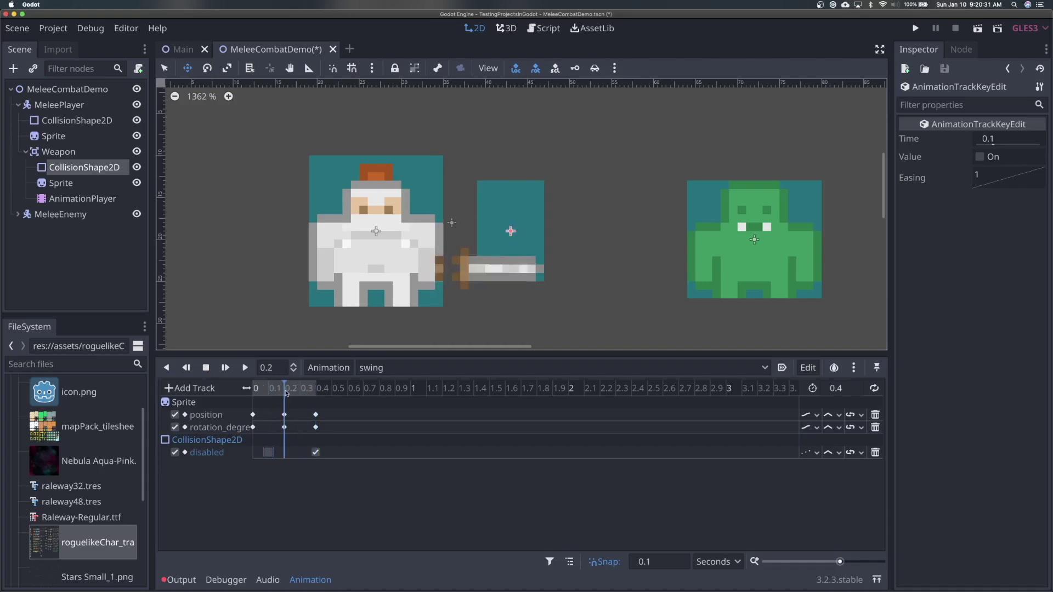
left_click(293, 393)
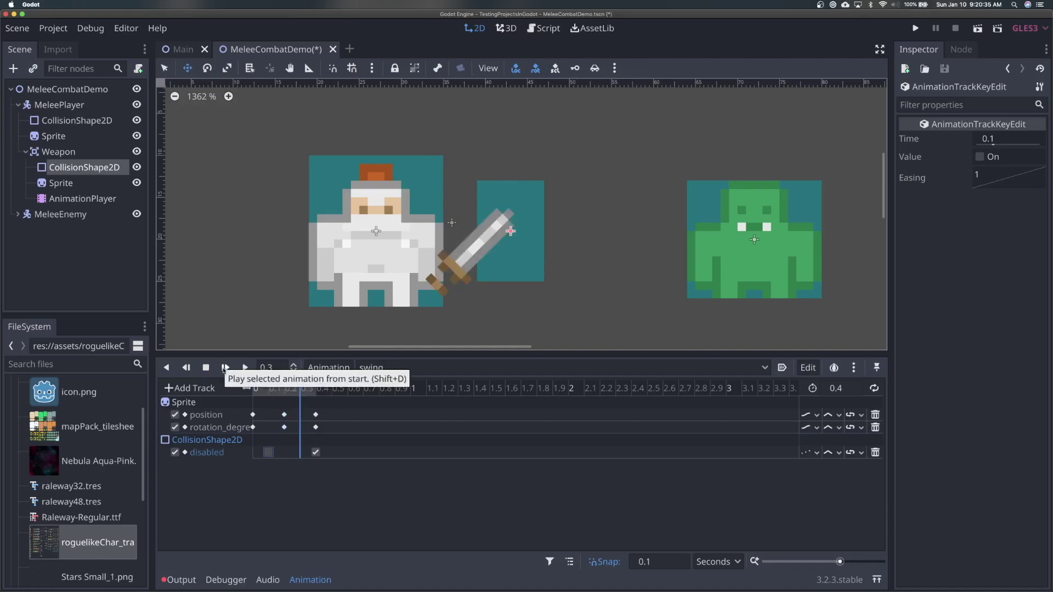
left_click(225, 369)
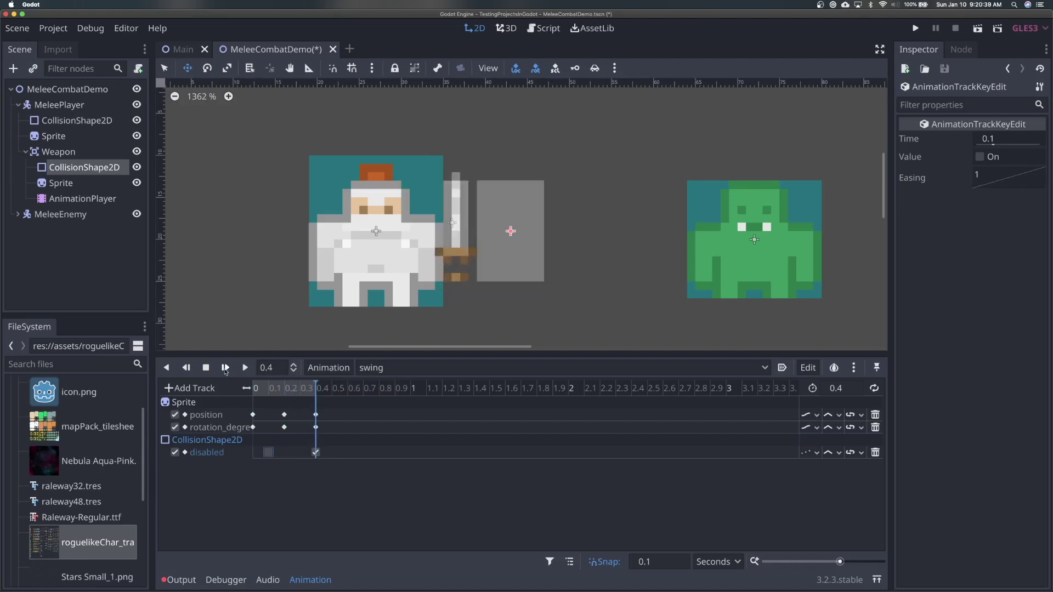
left_click(225, 369)
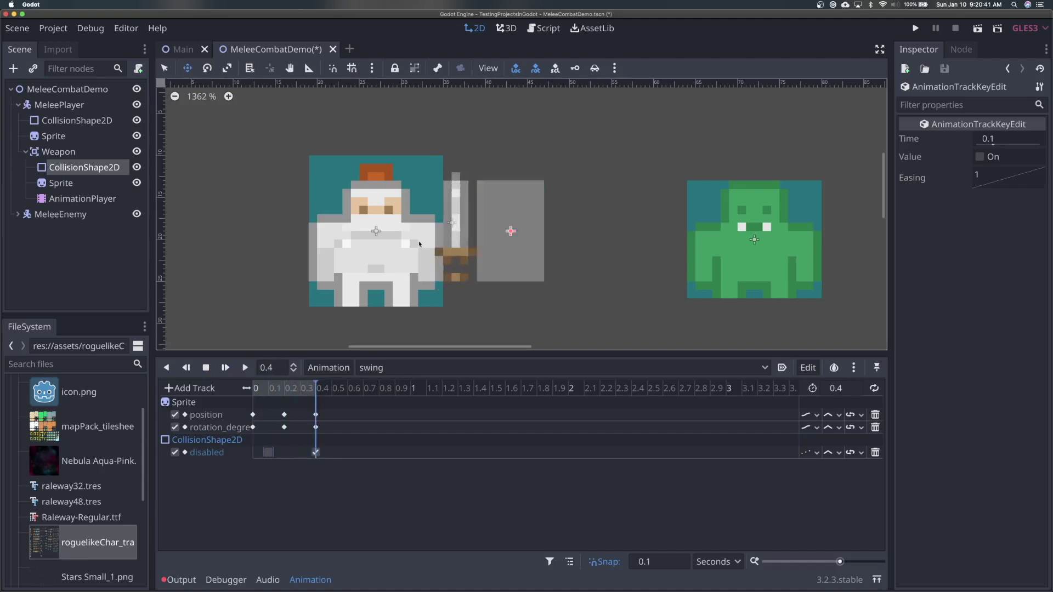
Step: Replay the swing, select the Weapon node, and show the Output log of recent editor actions
left_click(225, 373)
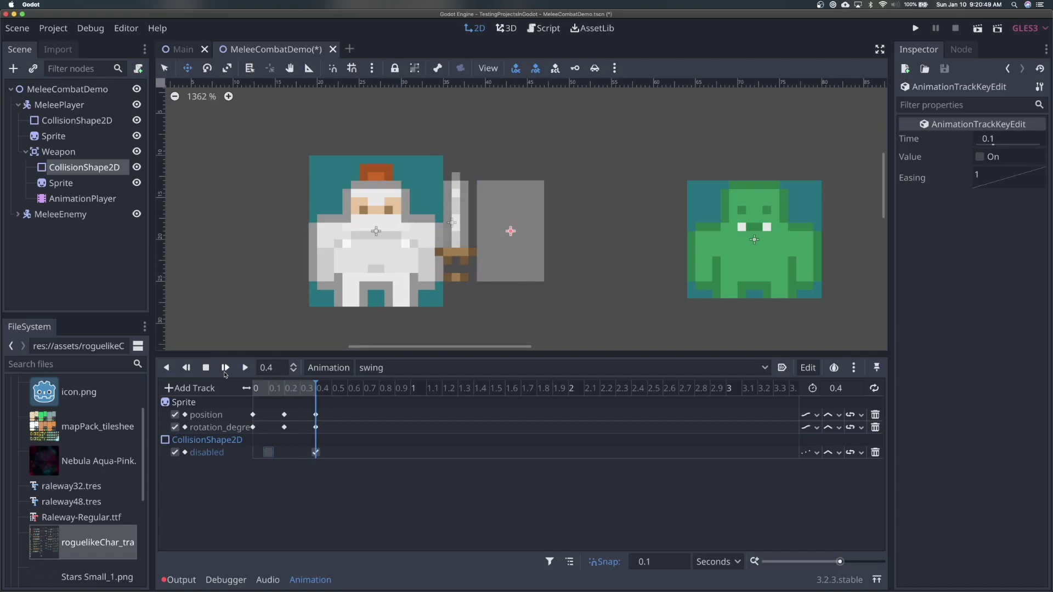
left_click(225, 373)
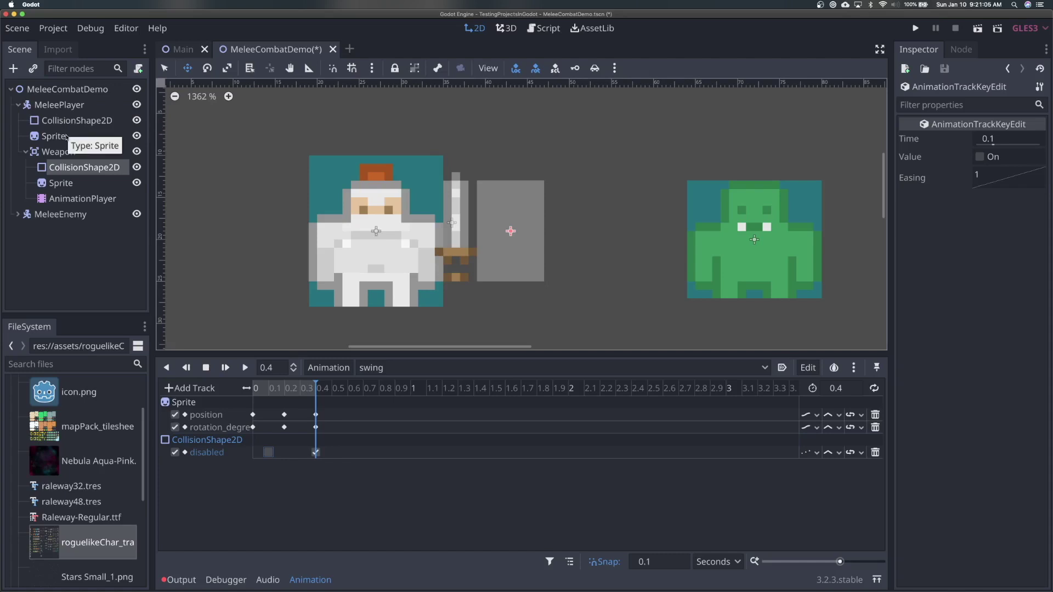
left_click(73, 153)
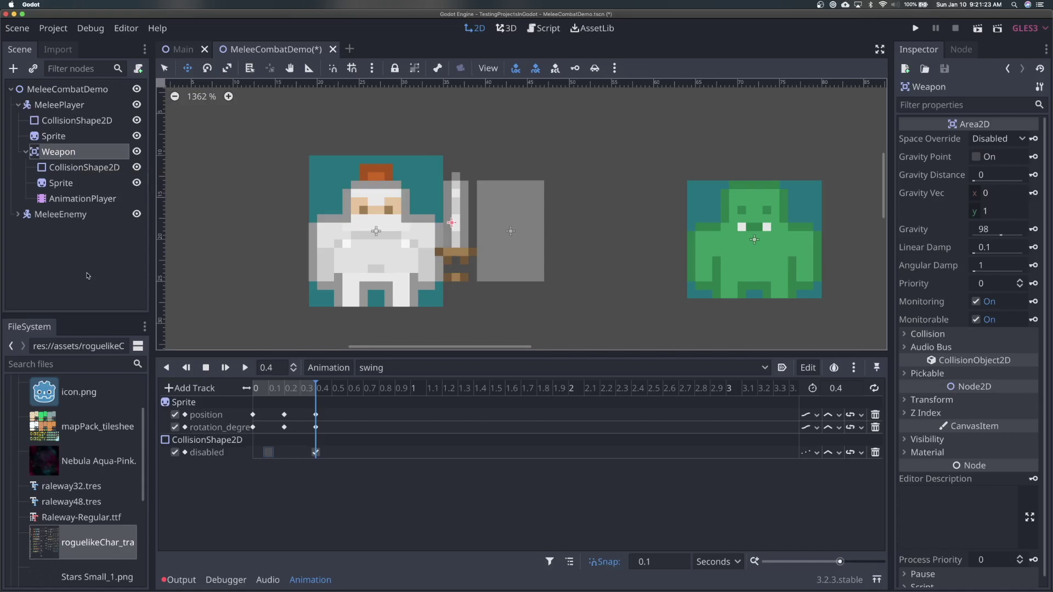
left_click(181, 580)
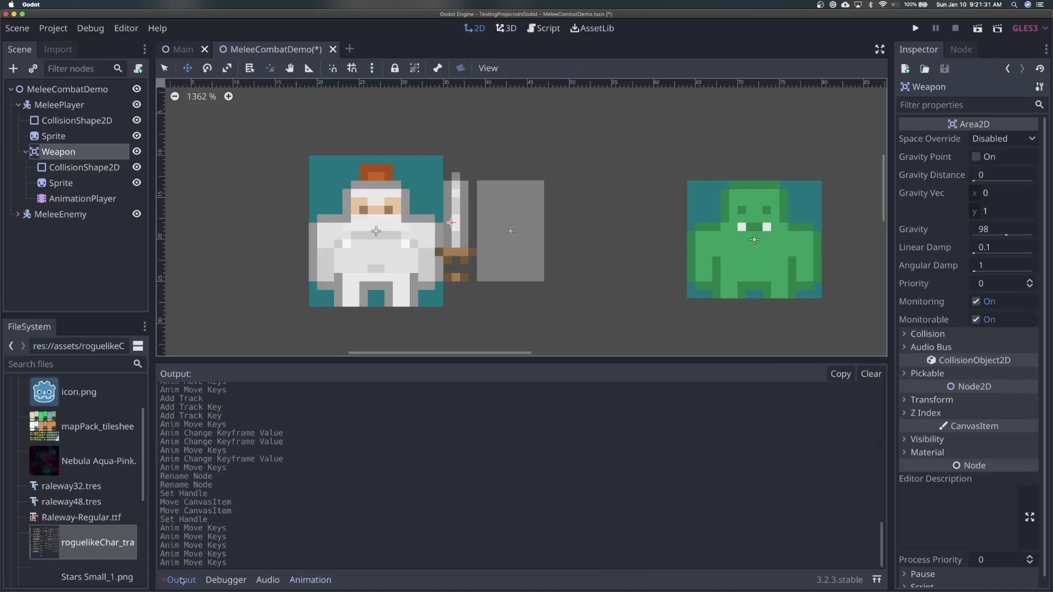